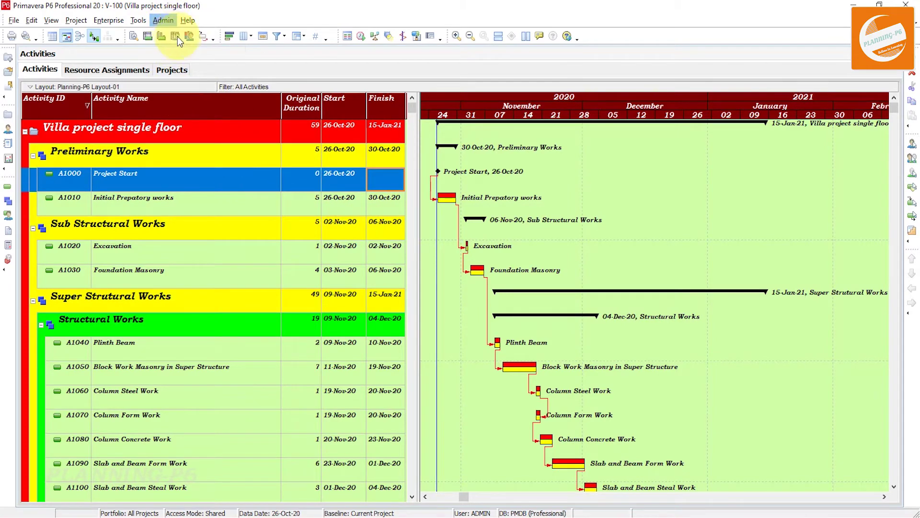
# Open Admin Preferences with the AP shortcut and go to the Options tab
pyautogui.press('a')
pyautogui.press('p')
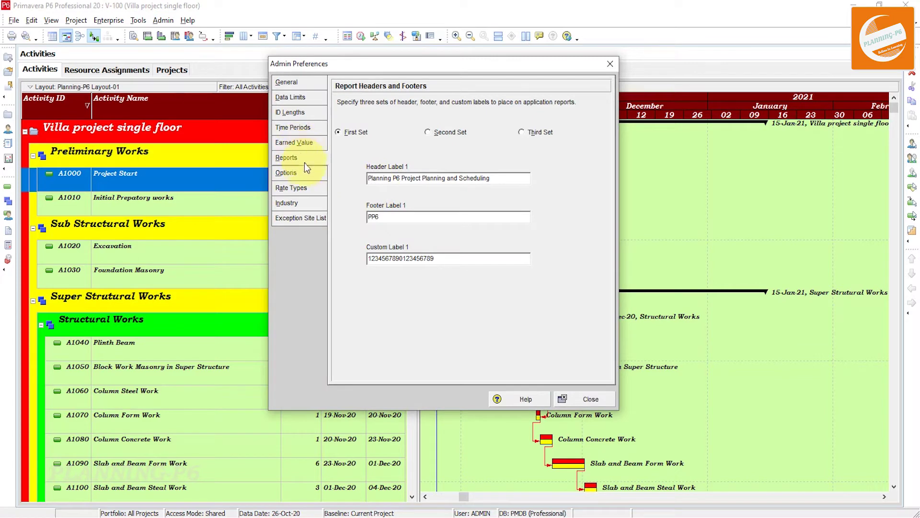
pyautogui.click(300, 174)
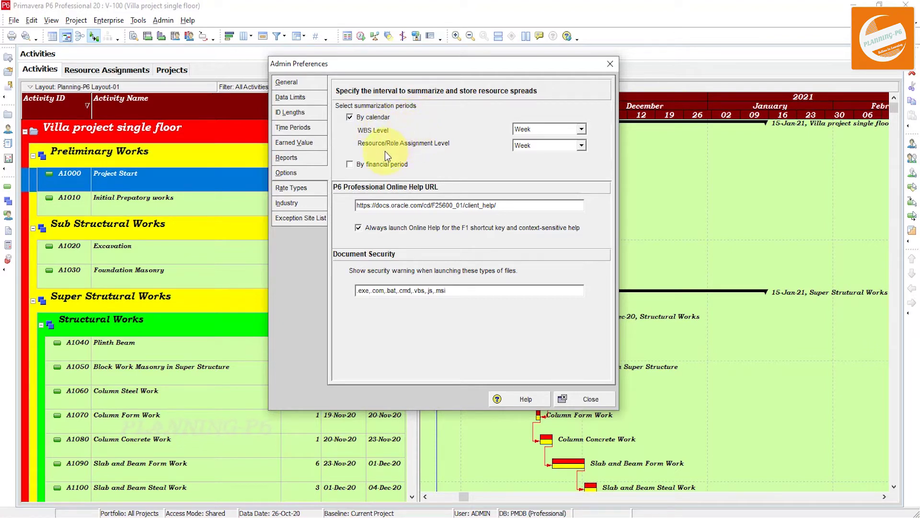
# Open the WBS Level dropdown under By calendar to show Month and Week
pyautogui.click(526, 132)
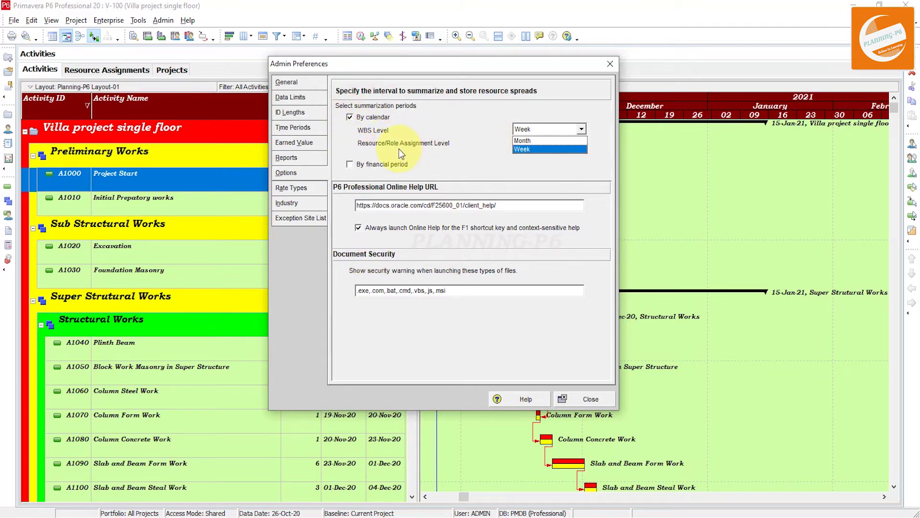
# Keep the WBS Level interval at Week, close Admin Preferences, and browse the Tools menu
pyautogui.click(608, 68)
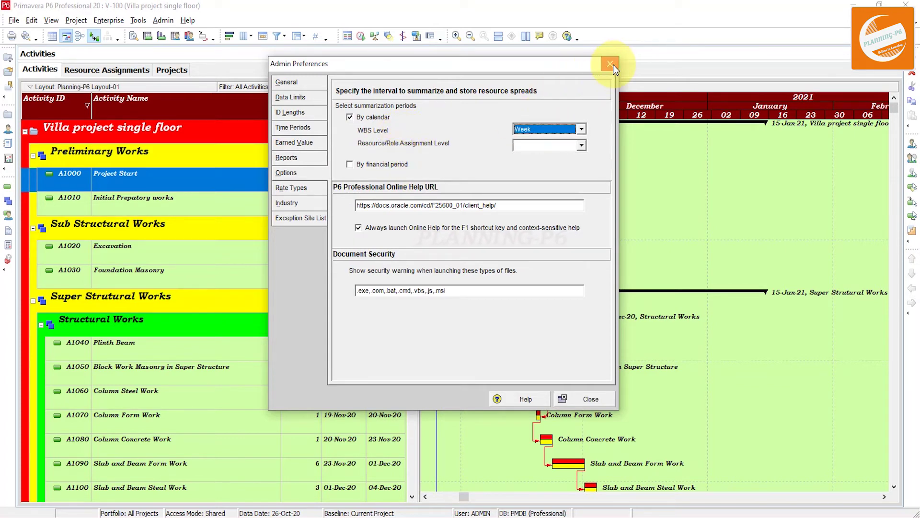
pyautogui.click(611, 64)
pyautogui.click(137, 20)
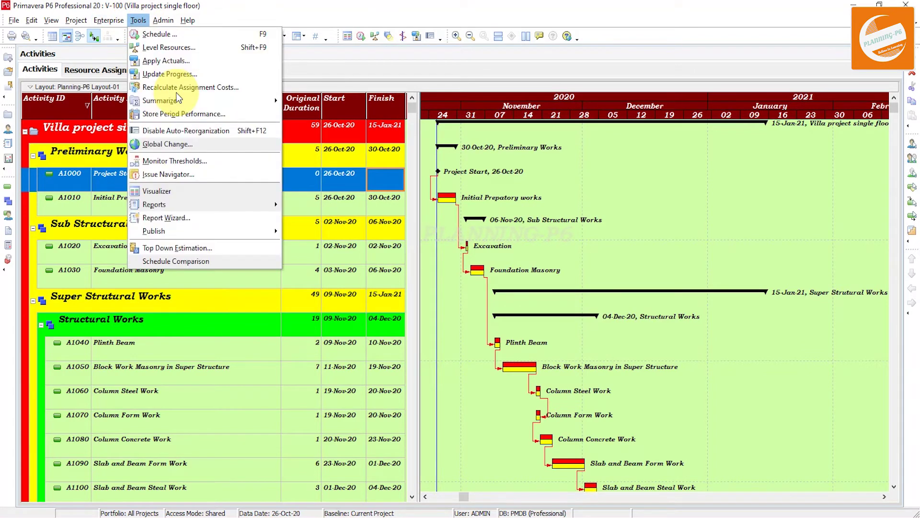
pyautogui.moveTo(218, 105)
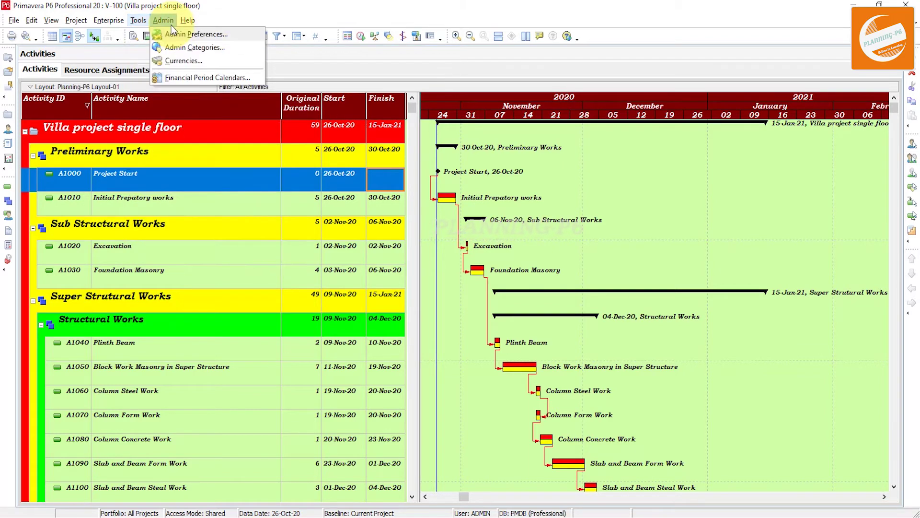
pyautogui.press('Escape')
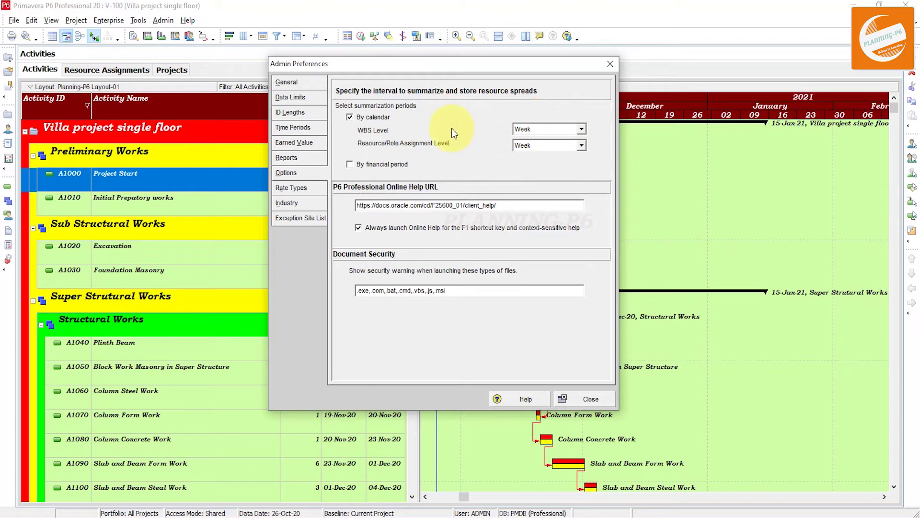
pyautogui.click(517, 129)
pyautogui.click(520, 148)
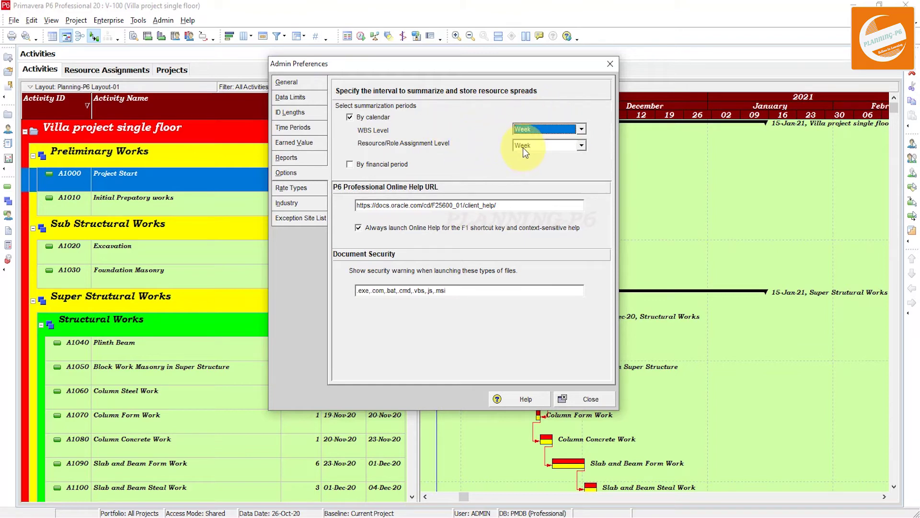
pyautogui.click(522, 147)
pyautogui.click(525, 162)
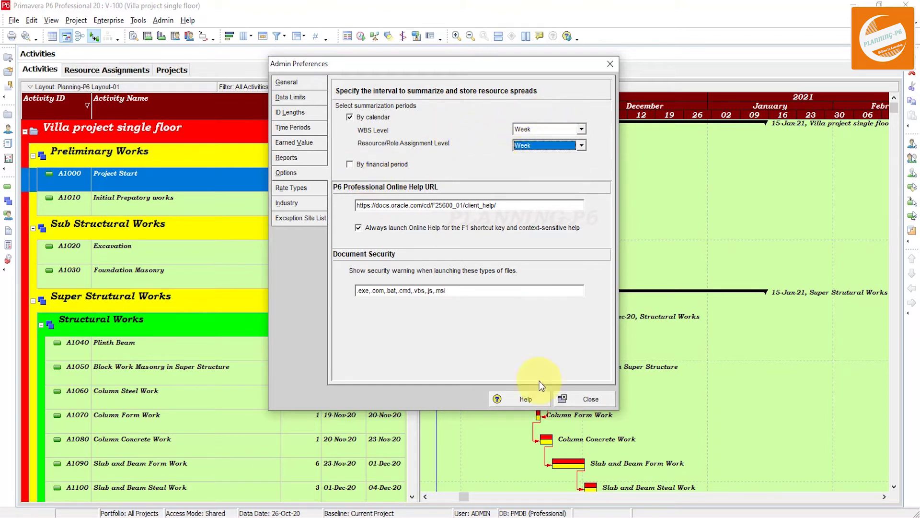
pyautogui.click(580, 395)
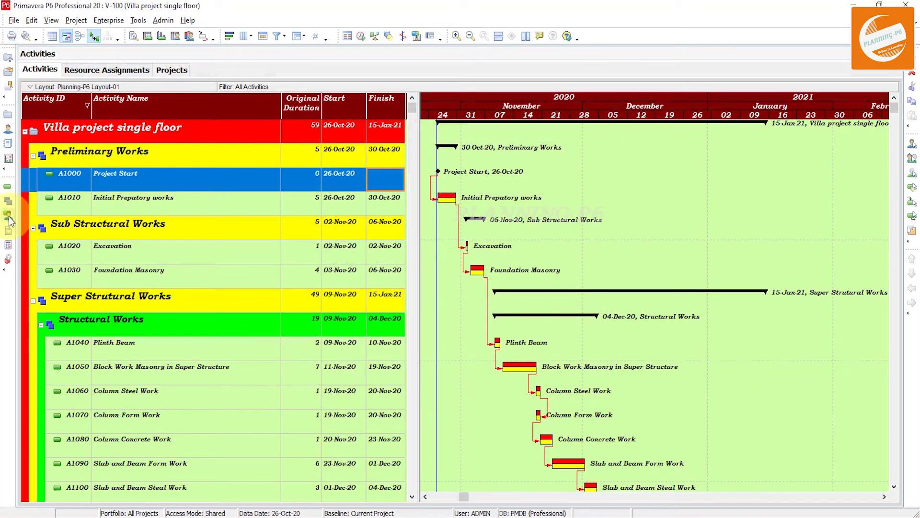
pyautogui.click(126, 71)
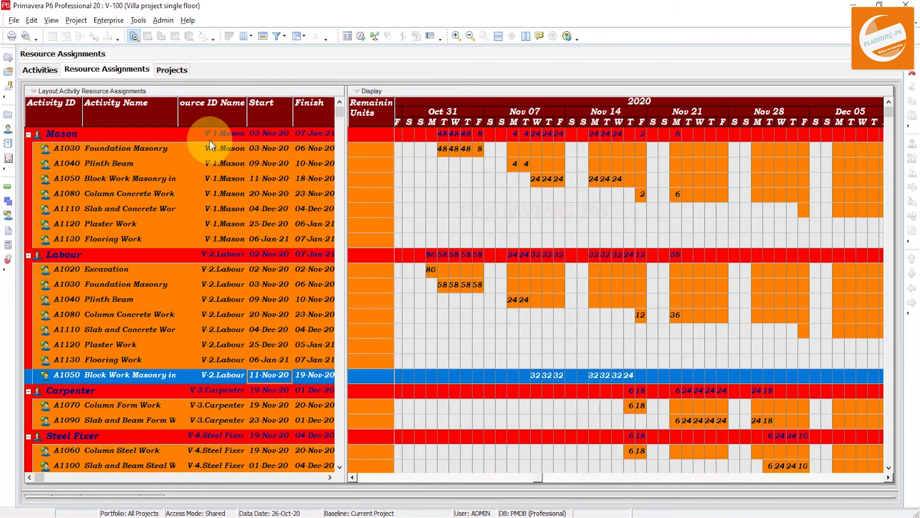
pyautogui.moveTo(536, 479); pyautogui.dragTo(410, 472)
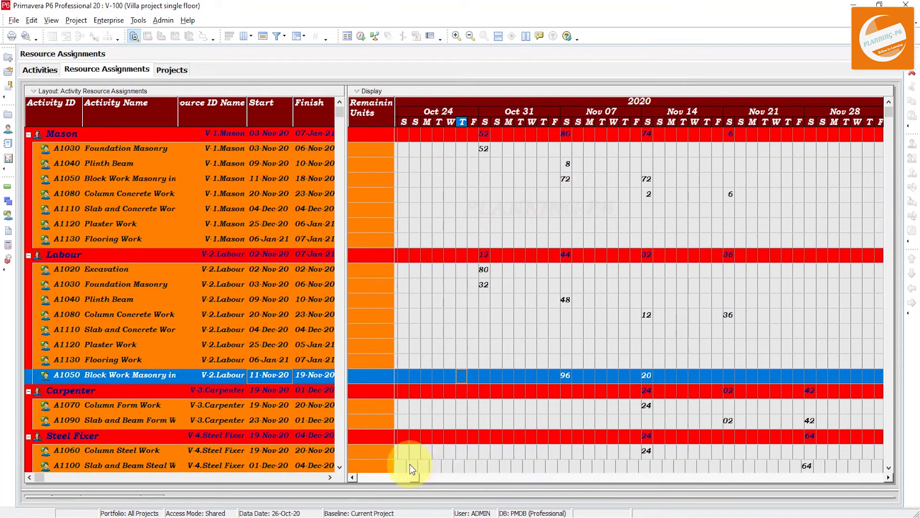
pyautogui.click(487, 177)
pyautogui.click(485, 149)
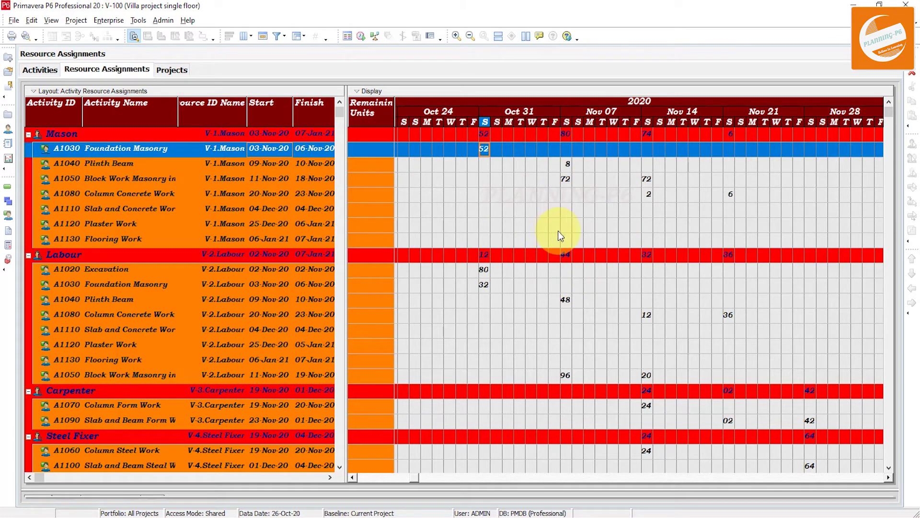
# In Admin Preferences, set WBS Level and Resource/Role Assignment Level summary intervals to Month, then close
pyautogui.click(163, 20)
pyautogui.click(178, 35)
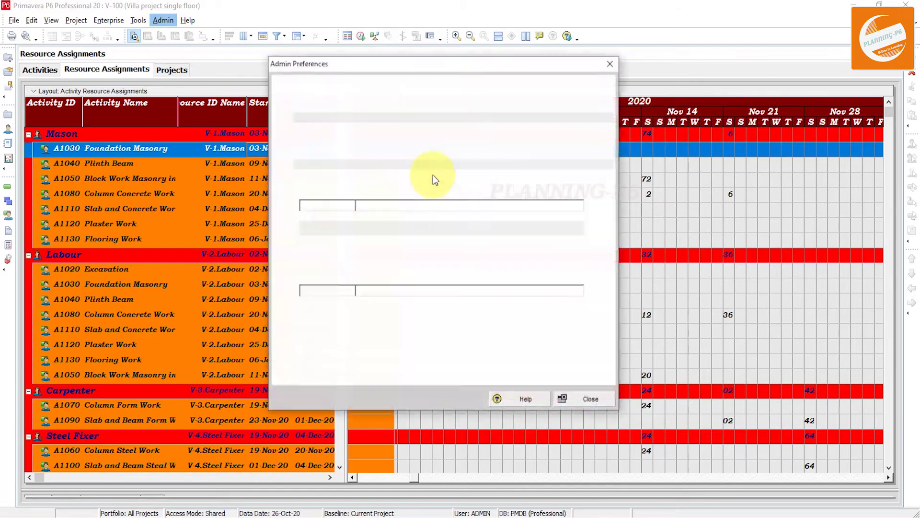
pyautogui.click(532, 130)
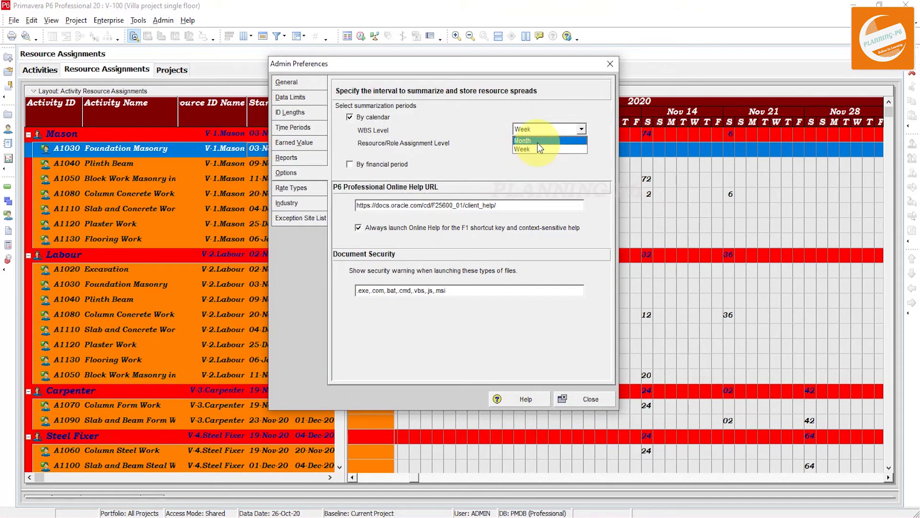
pyautogui.click(538, 142)
pyautogui.click(540, 145)
pyautogui.click(540, 156)
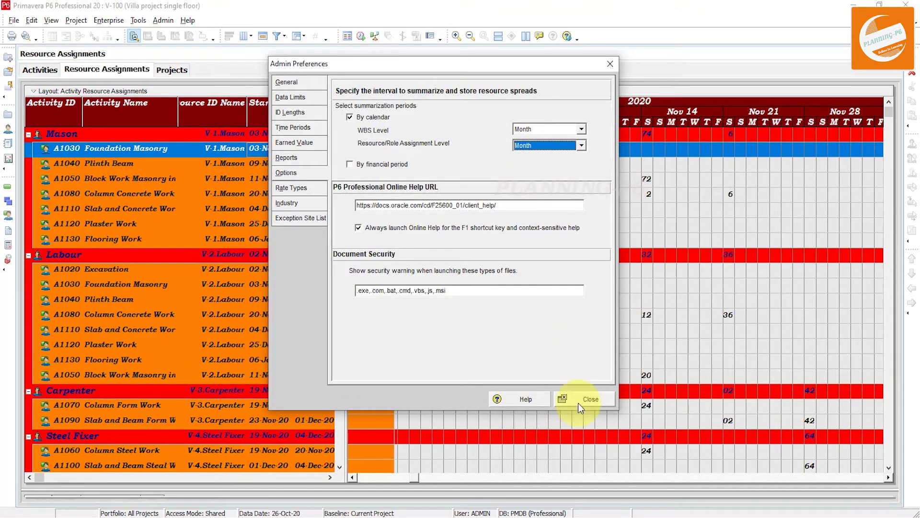
pyautogui.click(590, 399)
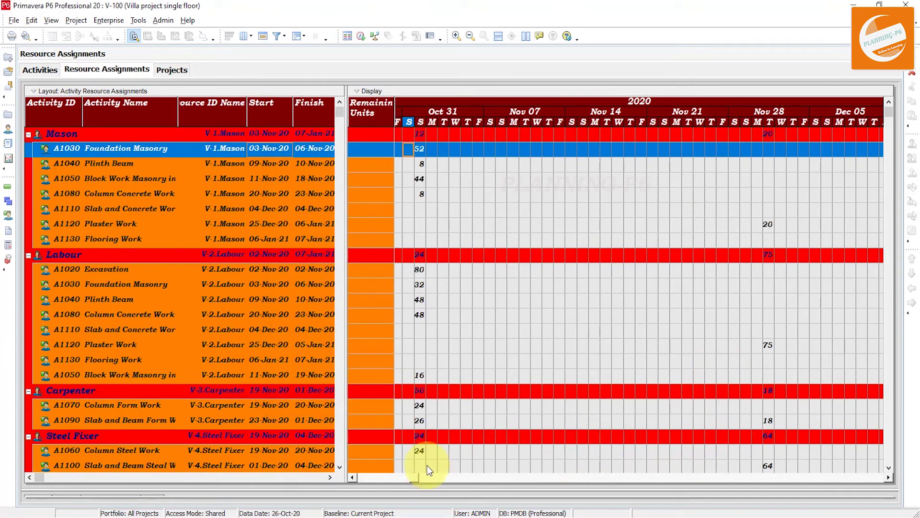
pyautogui.moveTo(415, 482); pyautogui.dragTo(362, 473)
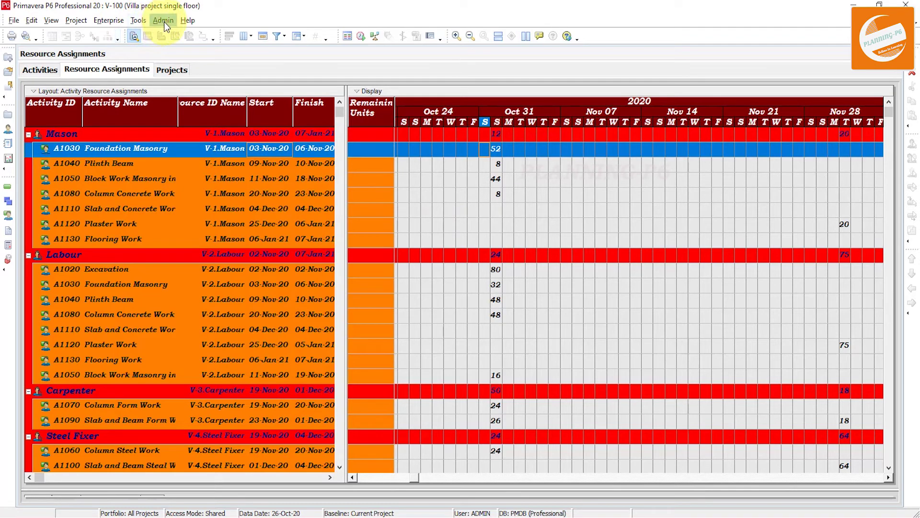
# Reopen Admin Preferences, check By financial period and uncheck By calendar
pyautogui.click(178, 36)
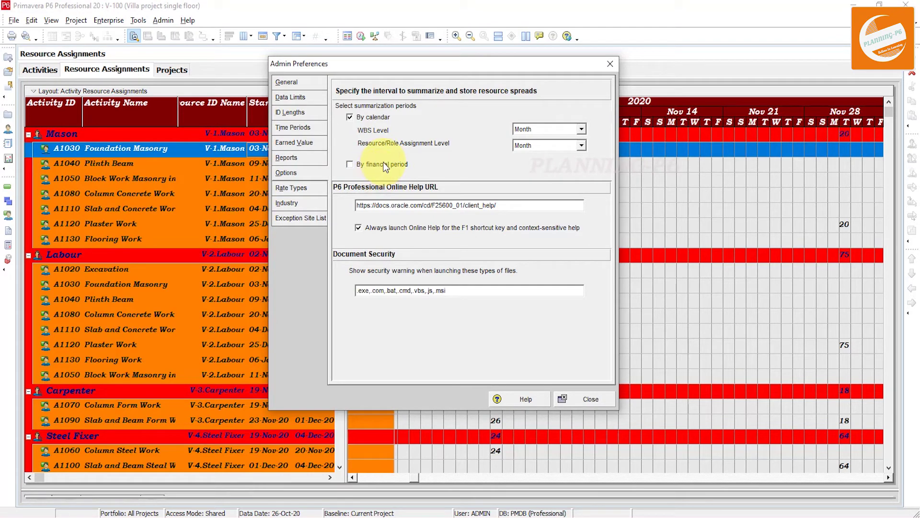
pyautogui.click(349, 164)
pyautogui.click(356, 119)
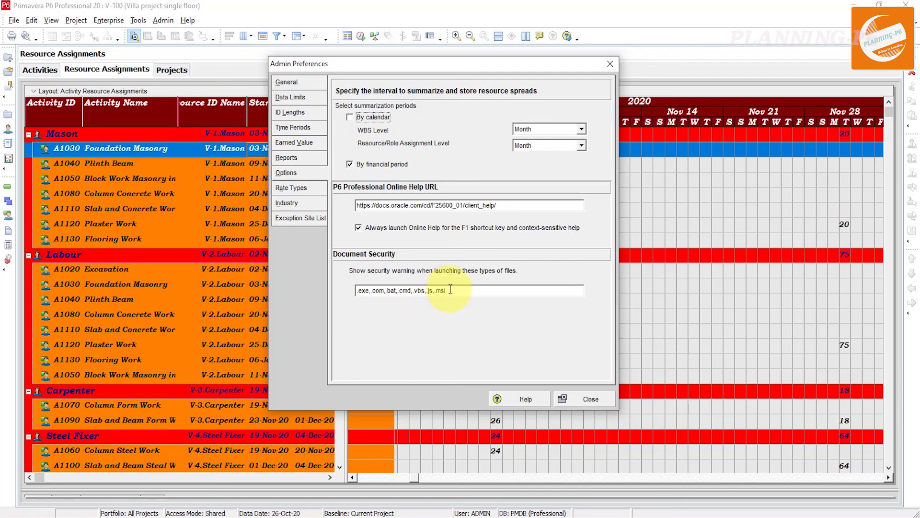
pyautogui.moveTo(438, 291); pyautogui.dragTo(348, 282)
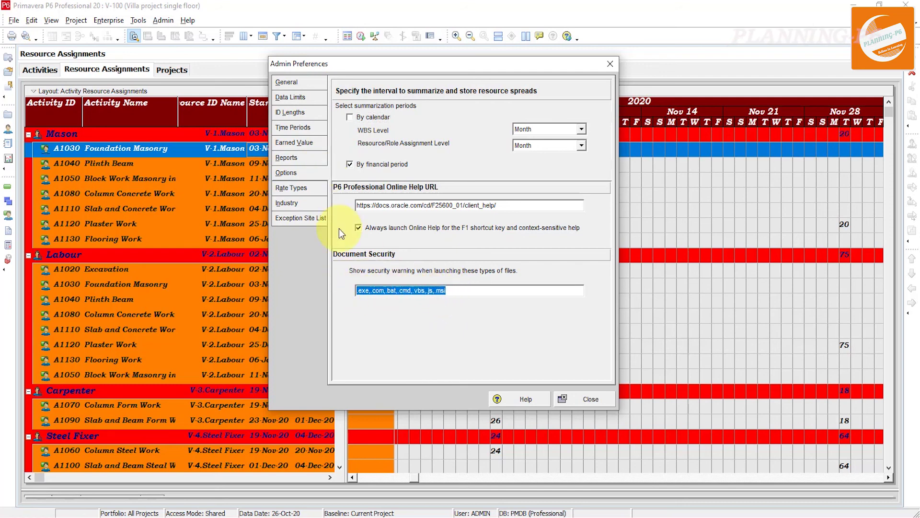
pyautogui.click(456, 291)
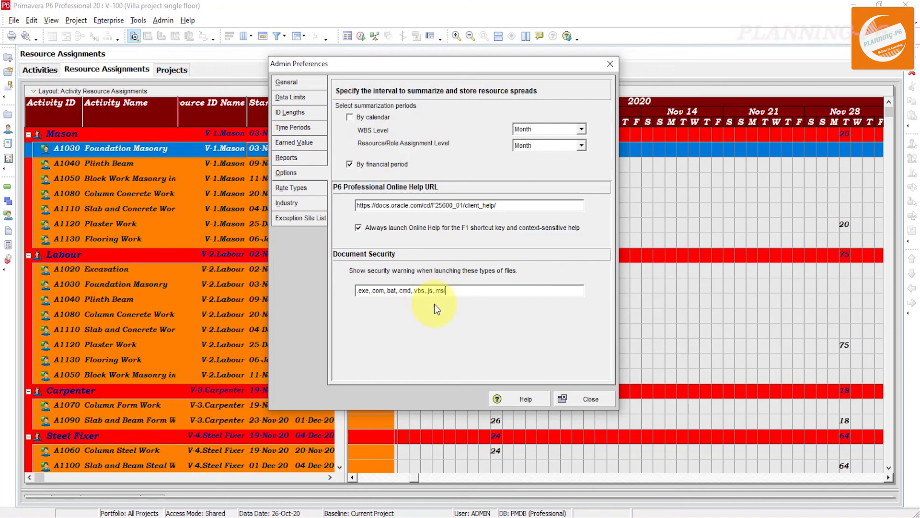